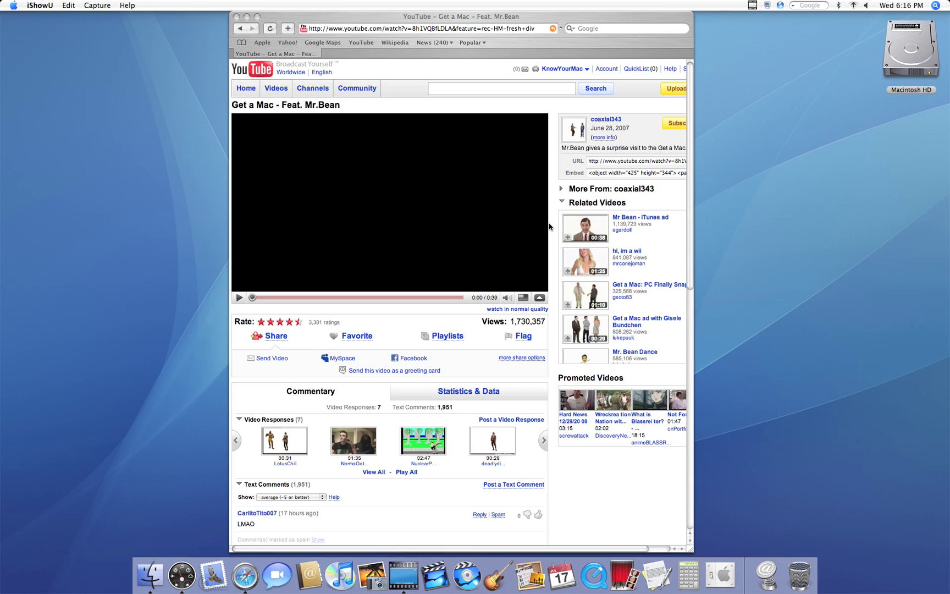
Step: Bring the Safari window showing the 'Get a Mac – Feat. Mr.Bean' YouTube page to the front
{"action": "left_click_drag", "start_coordinate": [502, 16], "coordinate": [500, 16]}
{"action": "left_click", "coordinate": [501, 16]}
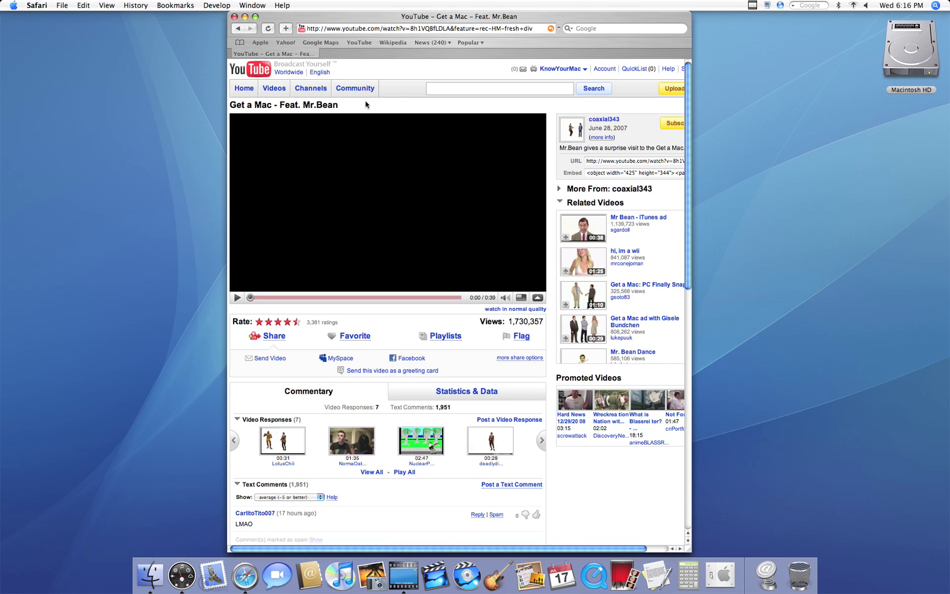
Step: Open Safari's Activity window with Option-Command-A and move it lower over the page
{"action": "key", "text": "super+alt+a"}
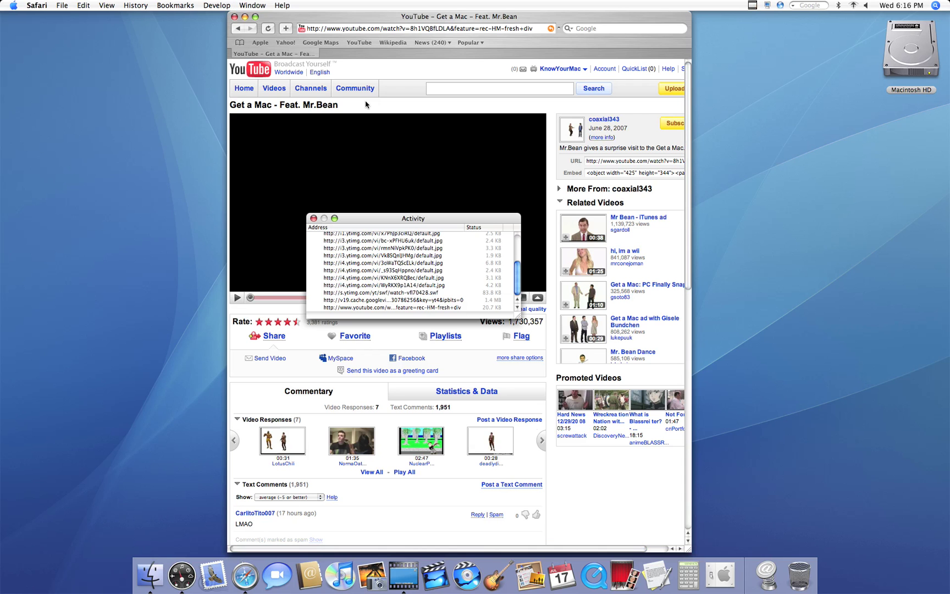
{"action": "left_click", "coordinate": [242, 5]}
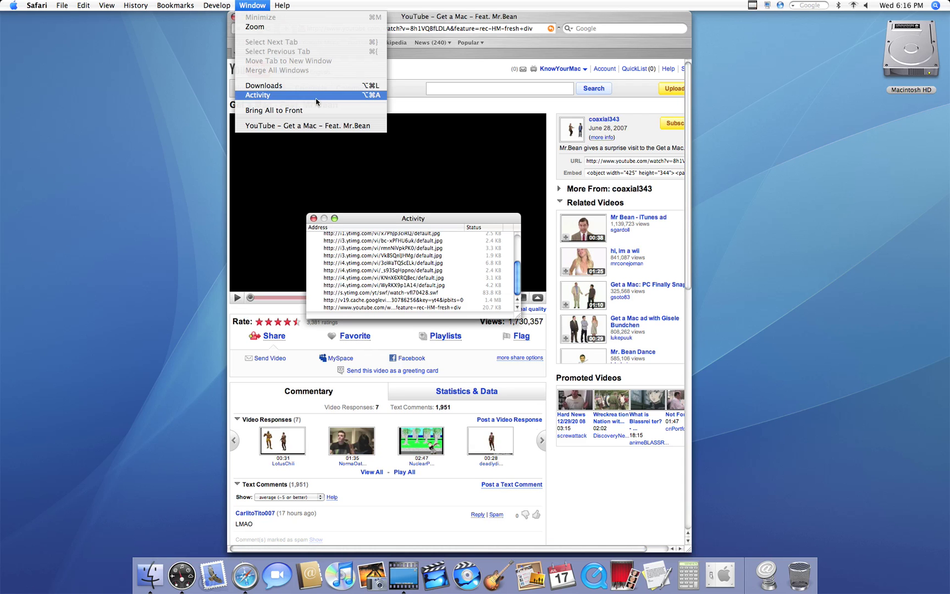
{"action": "left_click", "coordinate": [268, 5]}
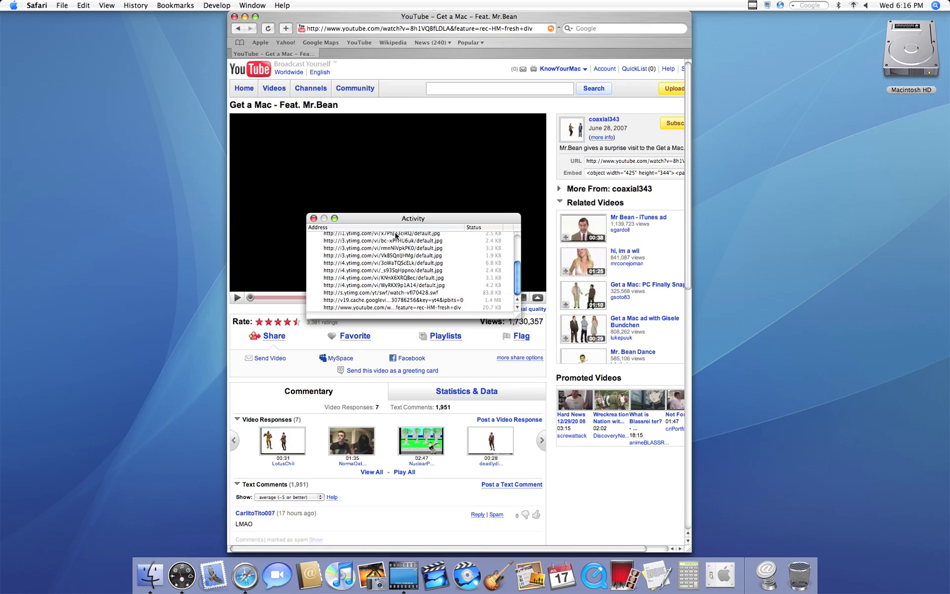
{"action": "left_click_drag", "start_coordinate": [437, 220], "coordinate": [509, 278]}
{"action": "scroll", "coordinate": [505, 285], "scroll_direction": "up", "scroll_amount": 5}
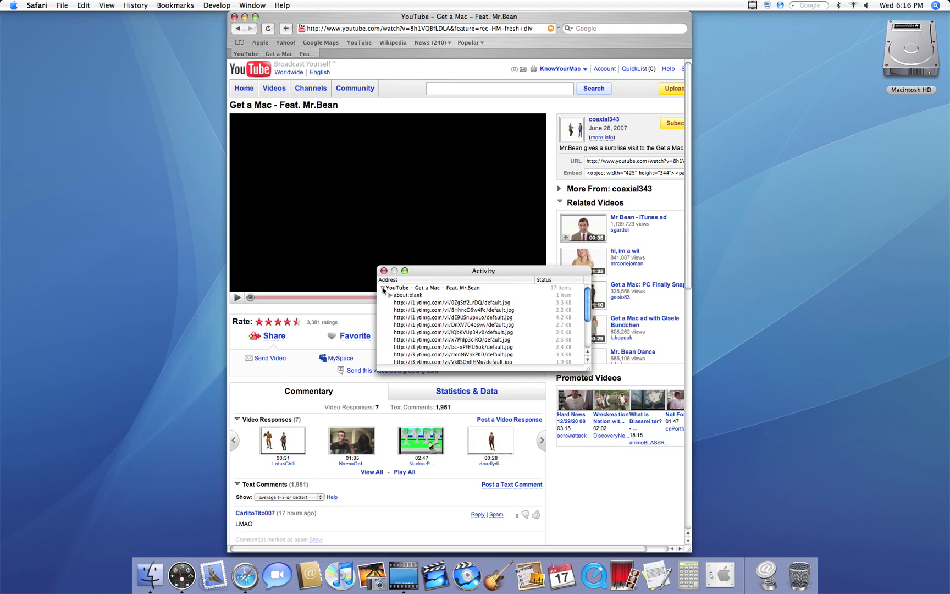
Step: Collapse and re-expand the Get a Mac page's resource list, then bring the video page forward
{"action": "left_click", "coordinate": [382, 289]}
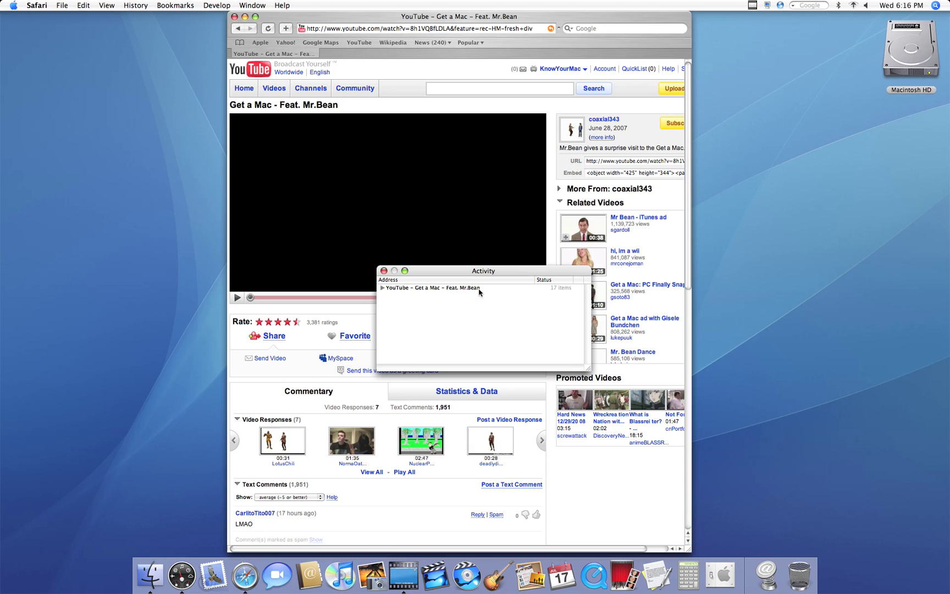
{"action": "left_click", "coordinate": [382, 287]}
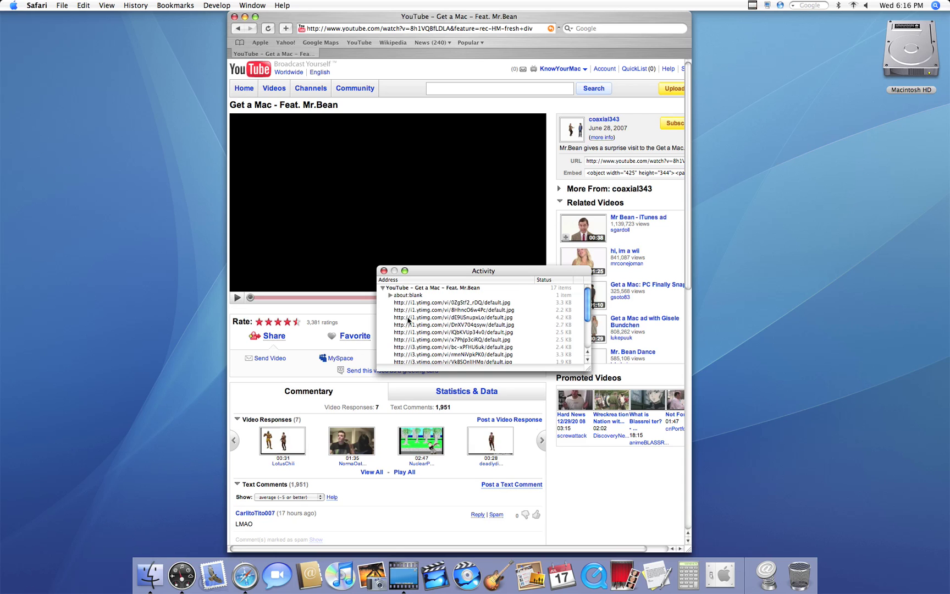
{"action": "scroll", "coordinate": [410, 322], "scroll_direction": "down", "scroll_amount": 5}
{"action": "left_click", "coordinate": [324, 327]}
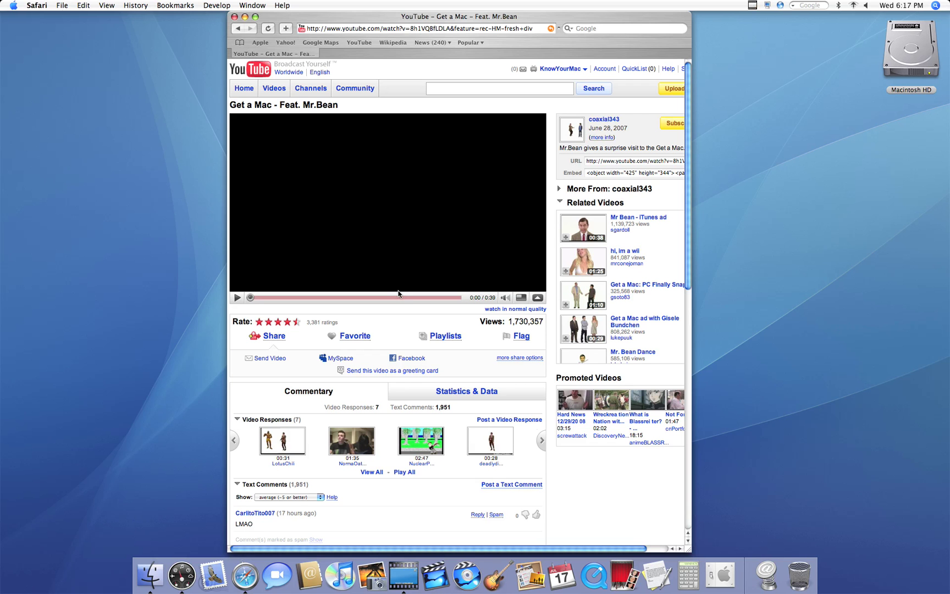
Step: Bring Activity back to the front and download the 1.4 MB v19.cache.googlevideo stream entry
{"action": "key", "text": "F9"}
{"action": "left_click", "coordinate": [632, 468]}
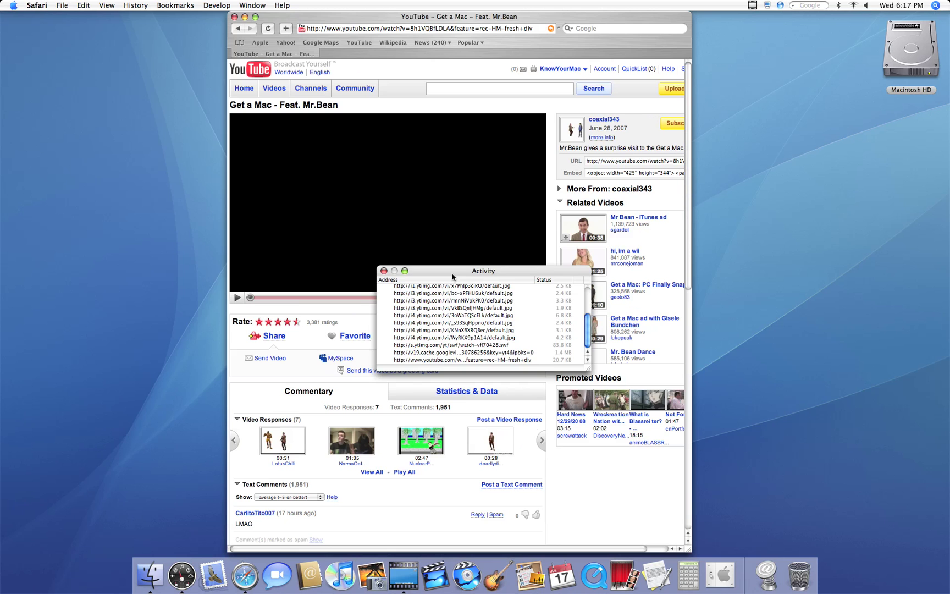
{"action": "left_click_drag", "start_coordinate": [452, 273], "coordinate": [448, 246]}
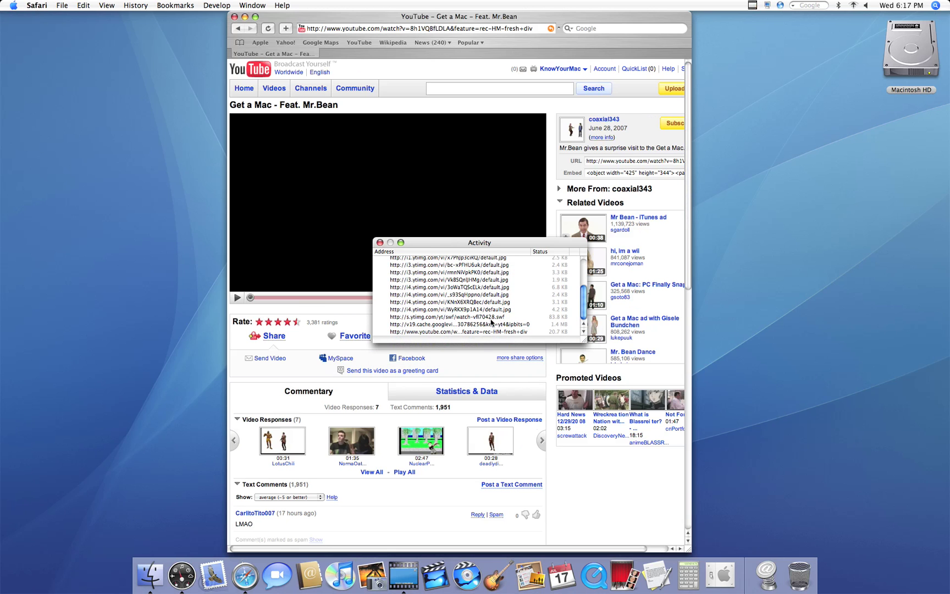
{"action": "scroll", "coordinate": [523, 281], "scroll_direction": "up", "scroll_amount": 3}
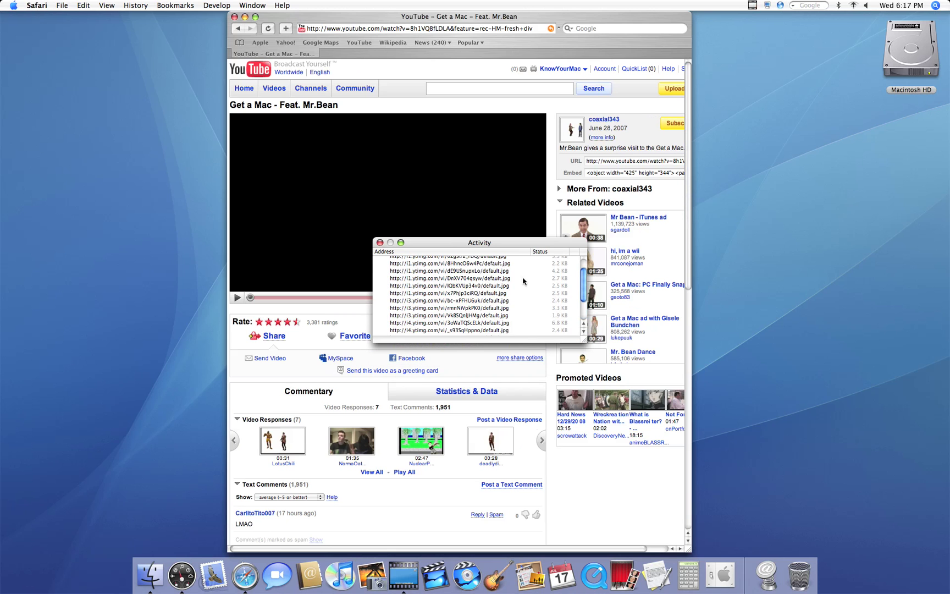
{"action": "scroll", "coordinate": [523, 281], "scroll_direction": "down", "scroll_amount": 3}
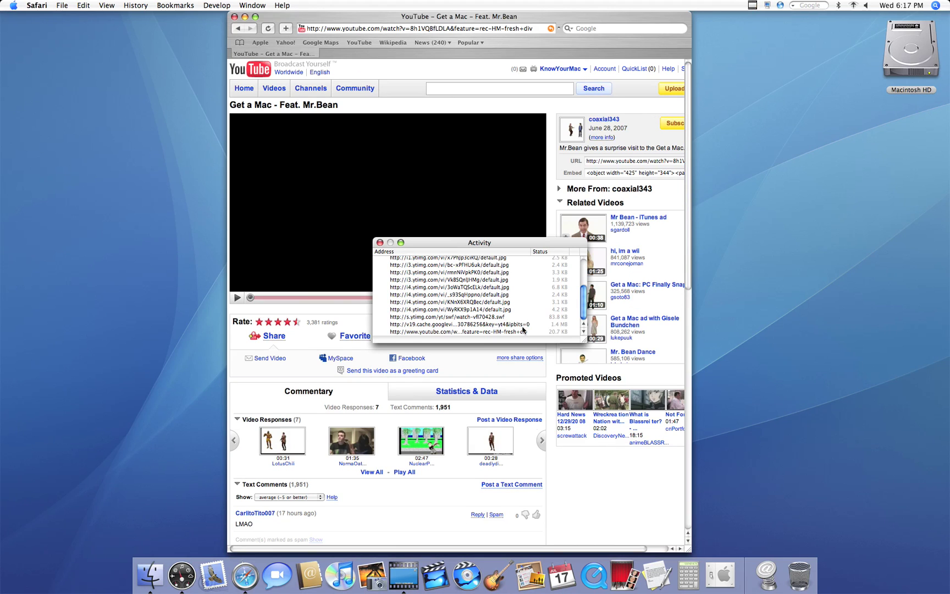
{"action": "left_click", "coordinate": [522, 325]}
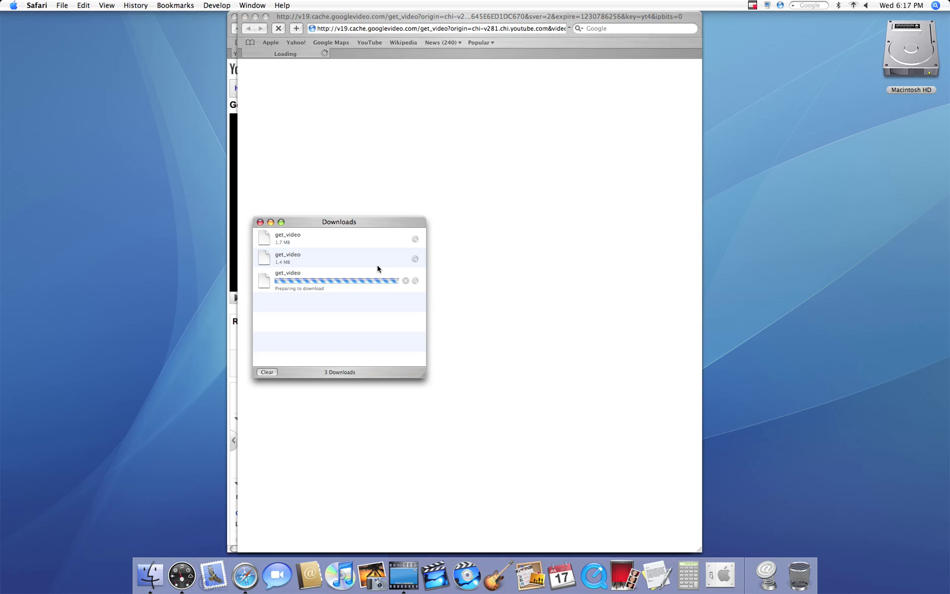
Step: Close the Downloads and empty Untitled windows, then try opening the downloaded get_video file
{"action": "left_click", "coordinate": [260, 222]}
{"action": "left_click", "coordinate": [245, 17]}
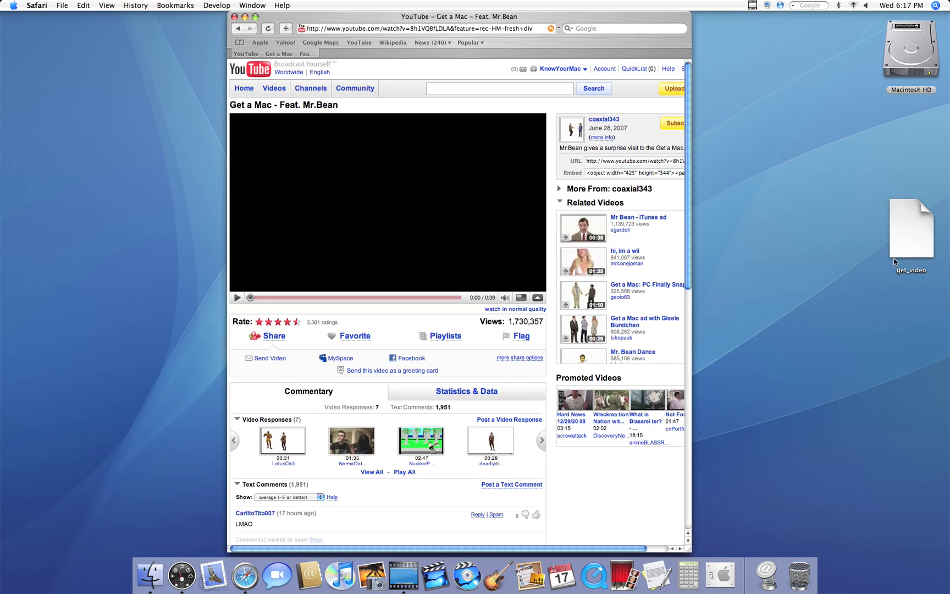
{"action": "left_click", "coordinate": [900, 245]}
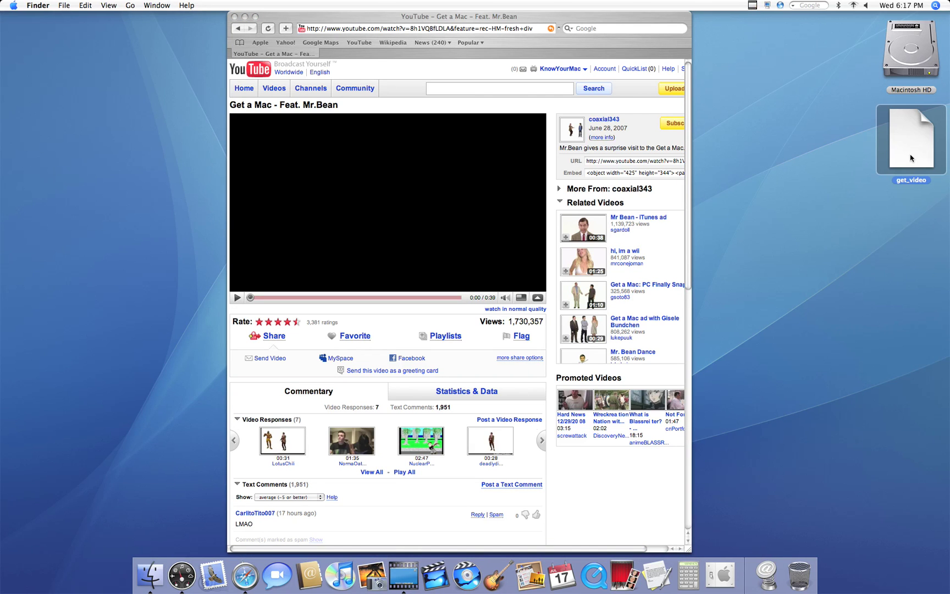
{"action": "double_click", "coordinate": [911, 159]}
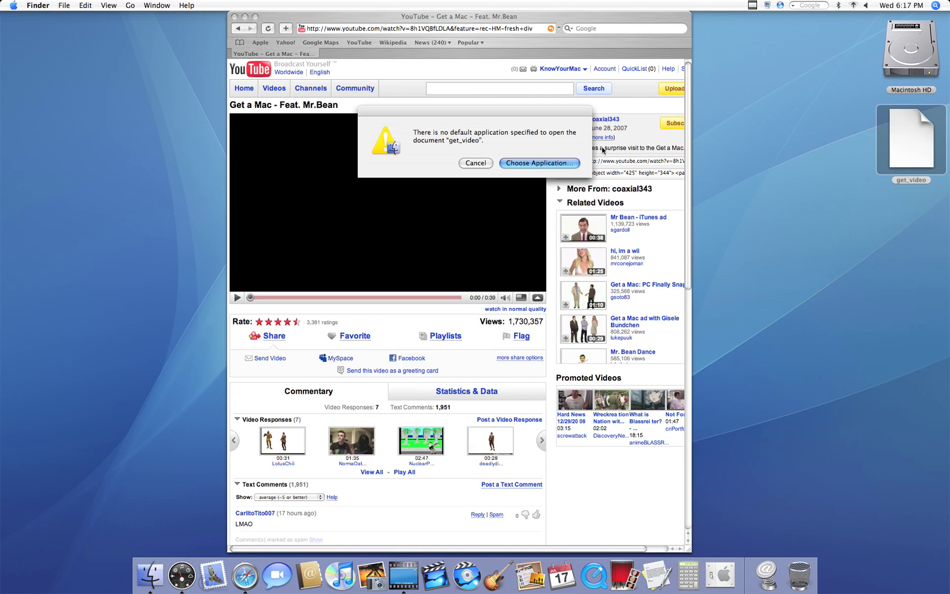
Step: Dismiss the no-default-application warning, close Activity, and minimize the YouTube page window
{"action": "left_click", "coordinate": [476, 163]}
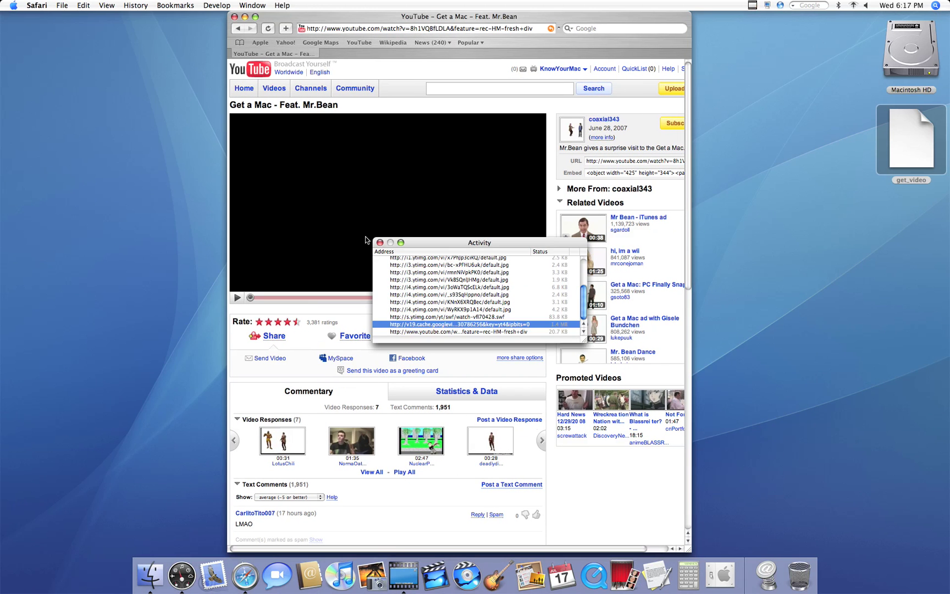
{"action": "left_click", "coordinate": [380, 240]}
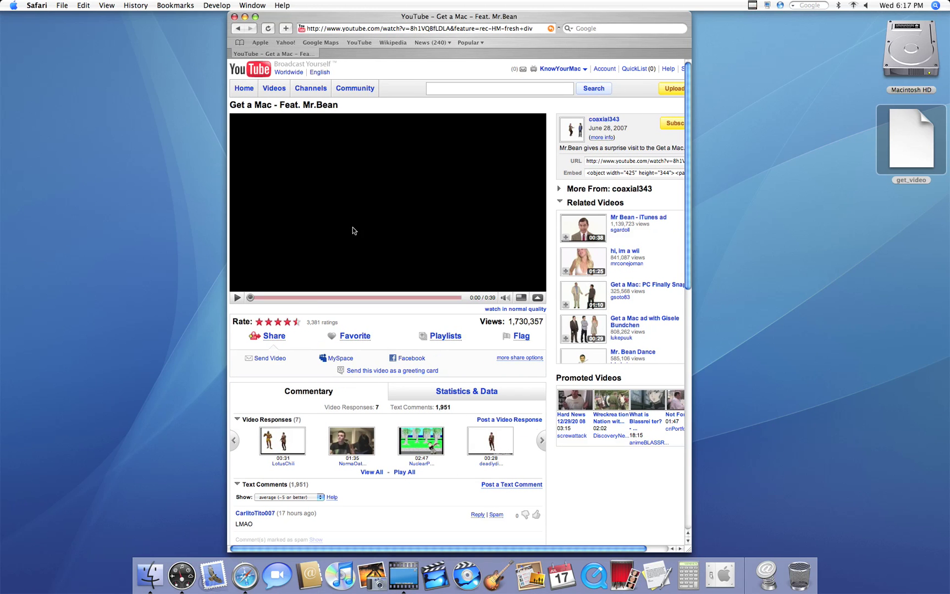
{"action": "left_click", "coordinate": [245, 16]}
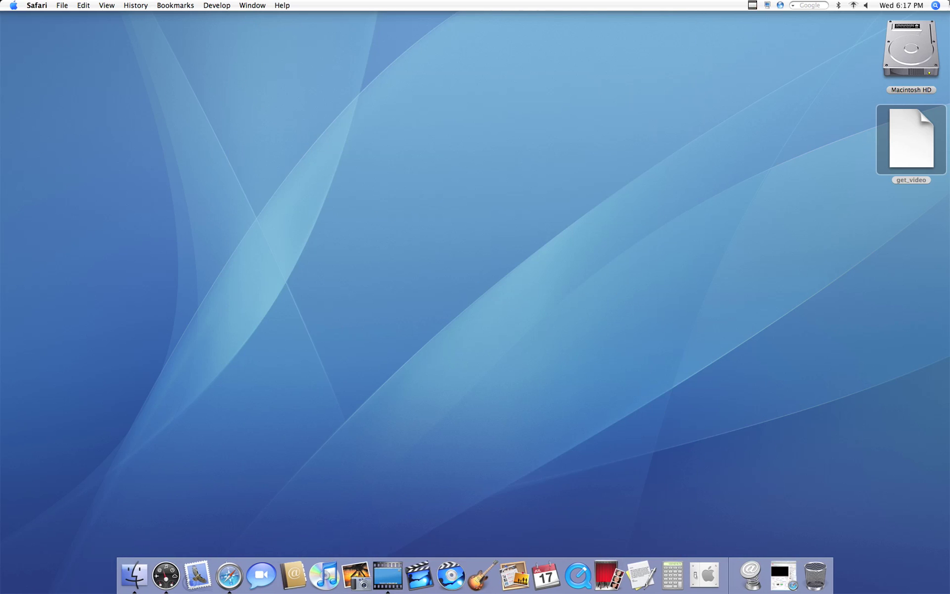
Step: Search Spotlight for 'isquint' and launch iSquint from the results
{"action": "left_click", "coordinate": [935, 6]}
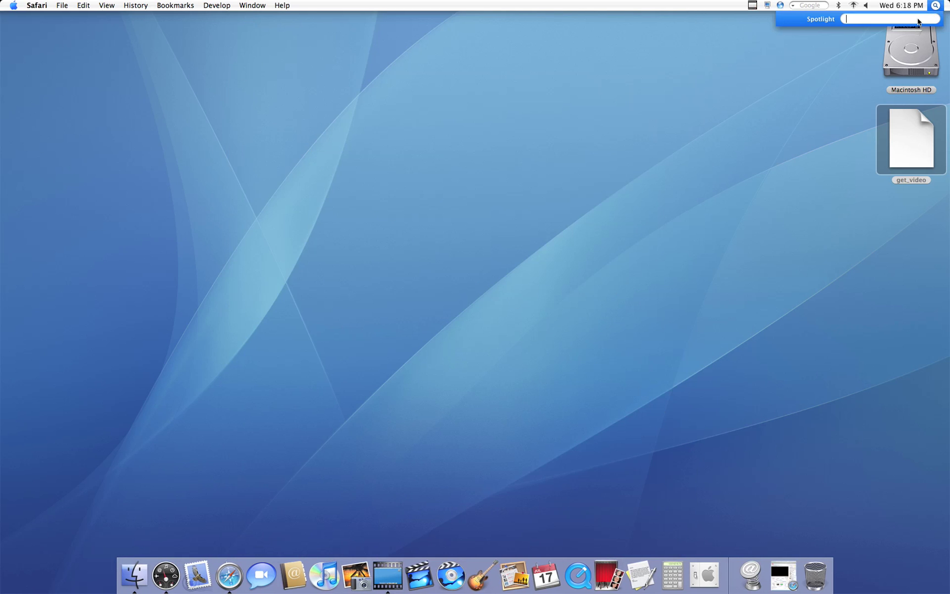
{"action": "type", "text": "isquint"}
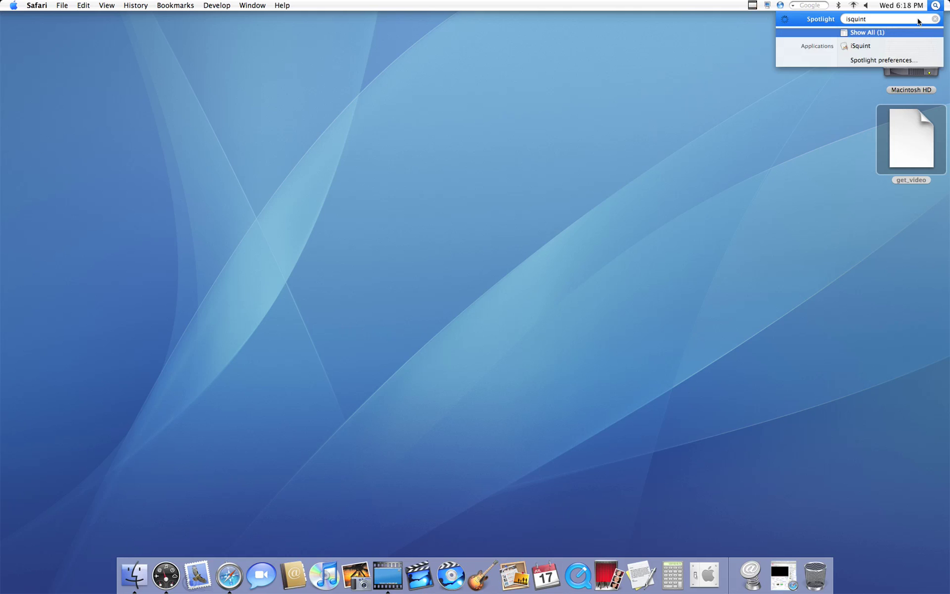
{"action": "key", "text": "Down"}
{"action": "key", "text": "Return"}
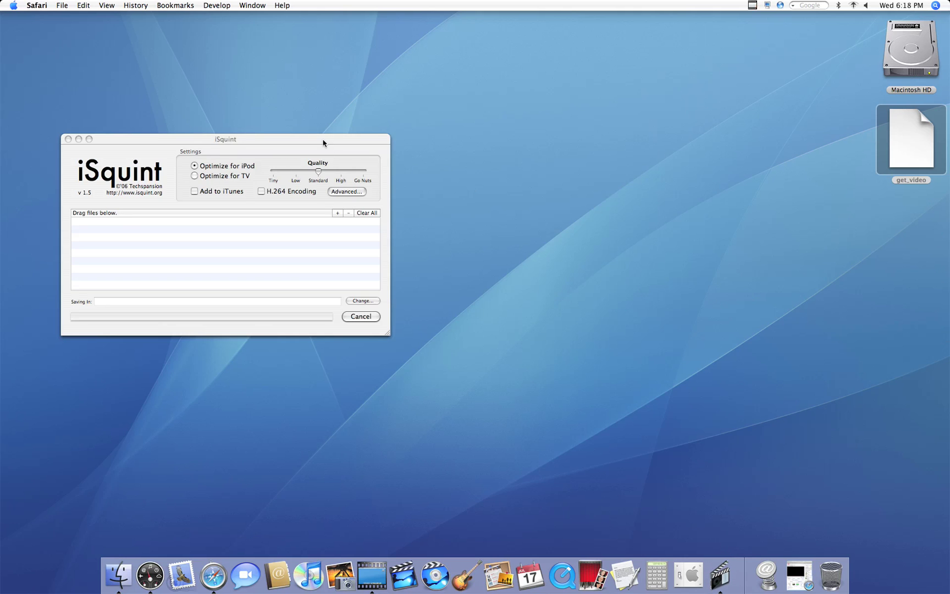
Step: Add the desktop get_video file to iSquint's conversion list and choose Optimize for TV
{"action": "left_click_drag", "start_coordinate": [323, 143], "coordinate": [568, 149]}
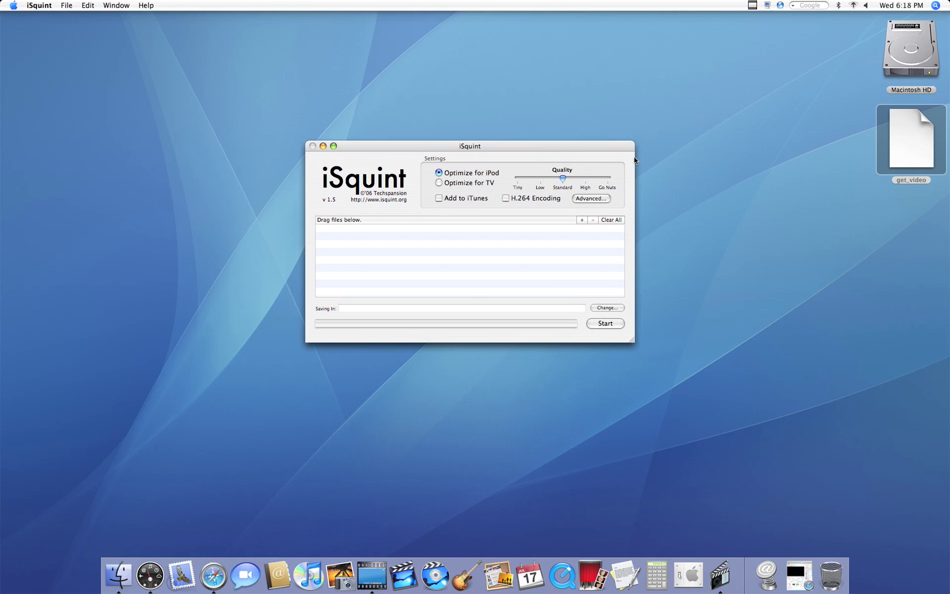
{"action": "left_click_drag", "start_coordinate": [894, 141], "coordinate": [542, 270]}
{"action": "mouse_move", "coordinate": [498, 176]}
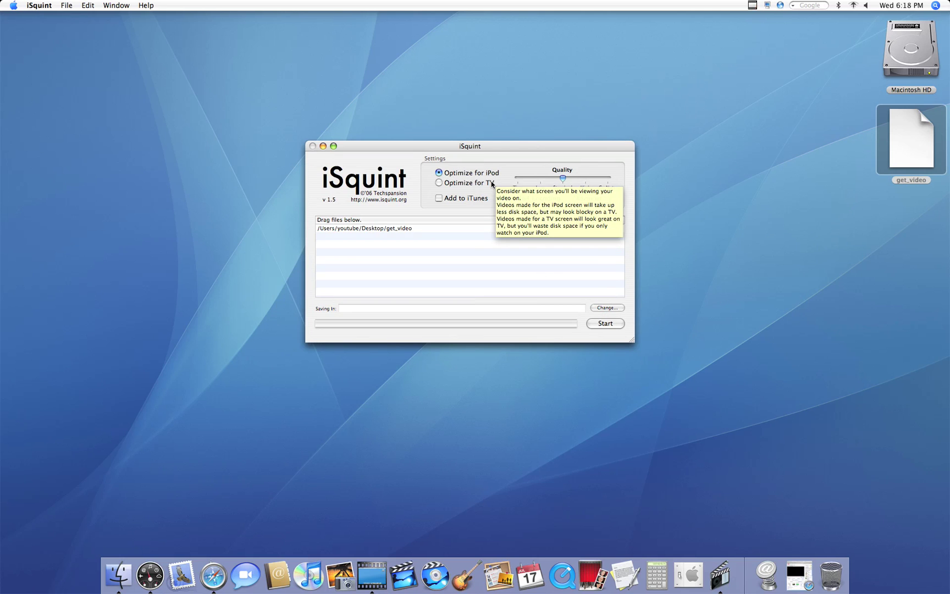
{"action": "left_click", "coordinate": [491, 184]}
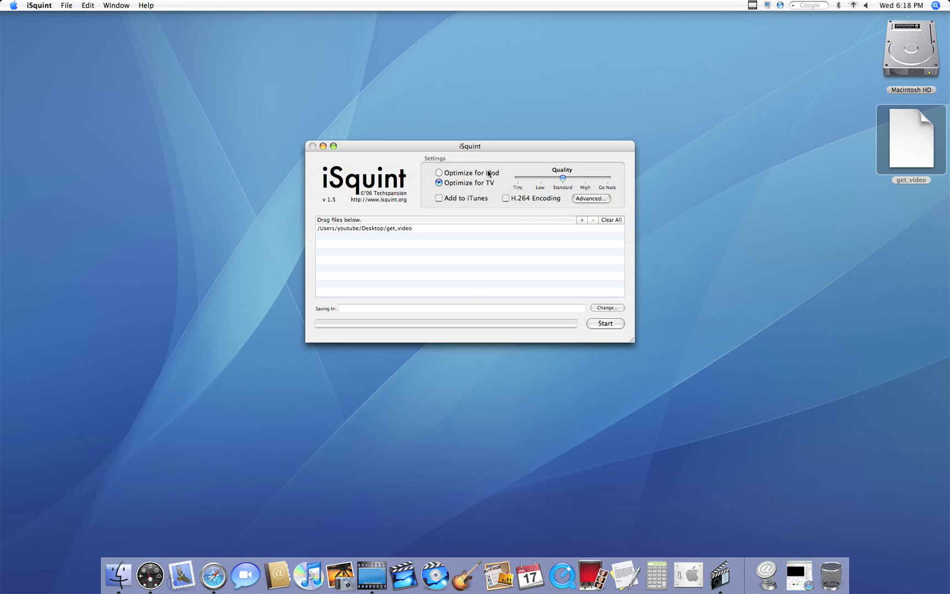
{"action": "mouse_move", "coordinate": [489, 174]}
{"action": "mouse_move", "coordinate": [566, 177]}
Step: Convert get_video to get_v.mp4, quit iSquint, and place get_v.mp4 beneath get_video
{"action": "left_click", "coordinate": [606, 325]}
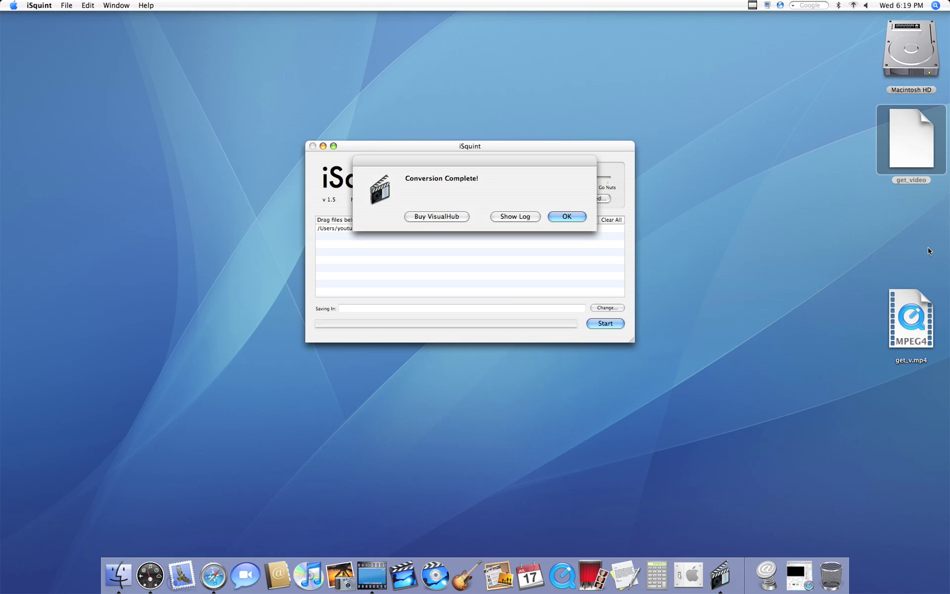
{"action": "left_click", "coordinate": [576, 217]}
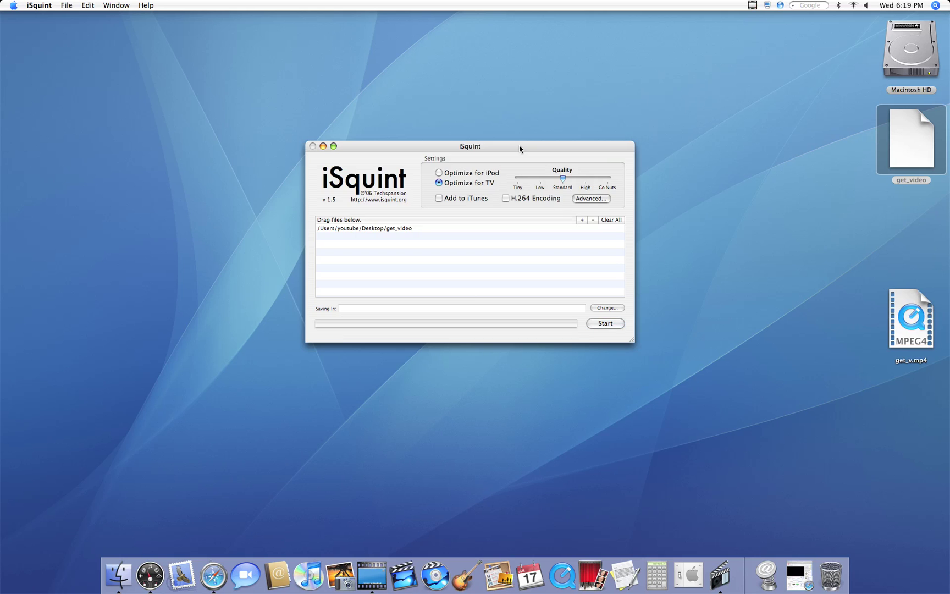
{"action": "left_click_drag", "start_coordinate": [520, 146], "coordinate": [524, 69]}
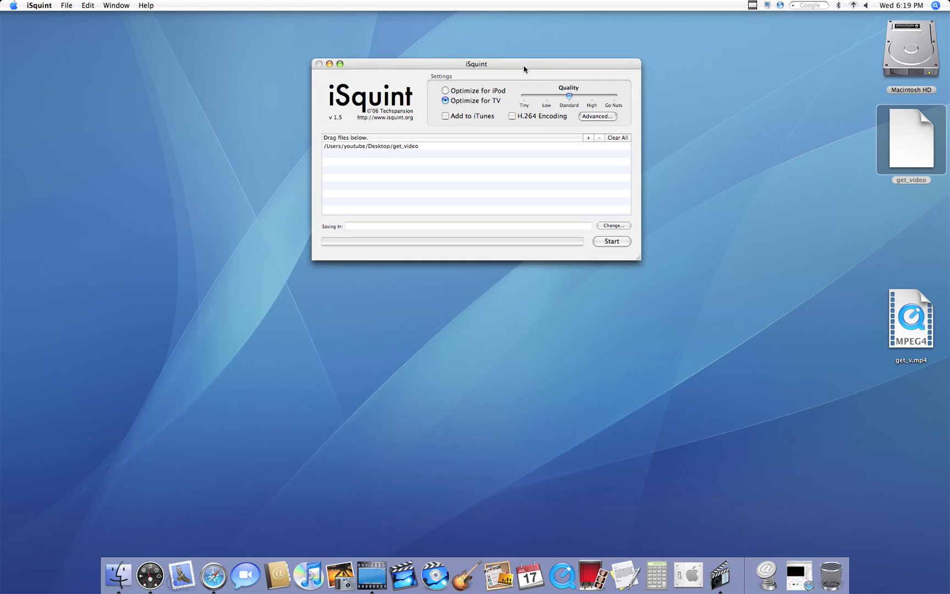
{"action": "key", "text": "super+q"}
{"action": "left_click_drag", "start_coordinate": [896, 314], "coordinate": [882, 242]}
{"action": "left_click", "coordinate": [771, 248]}
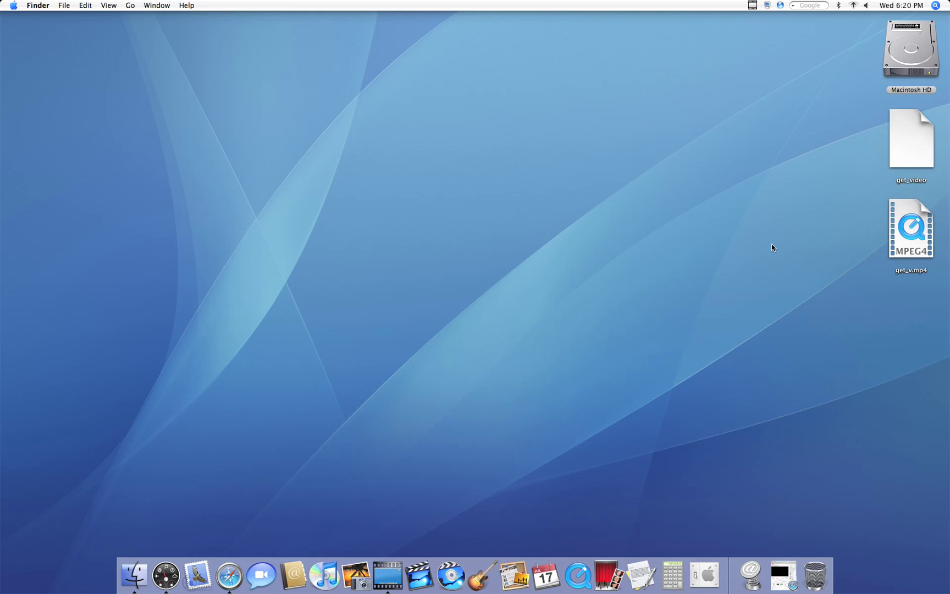
Step: Open get_v.mp4 in QuickTime Player, centre and enlarge its window, and play it with volume raised
{"action": "double_click", "coordinate": [905, 244]}
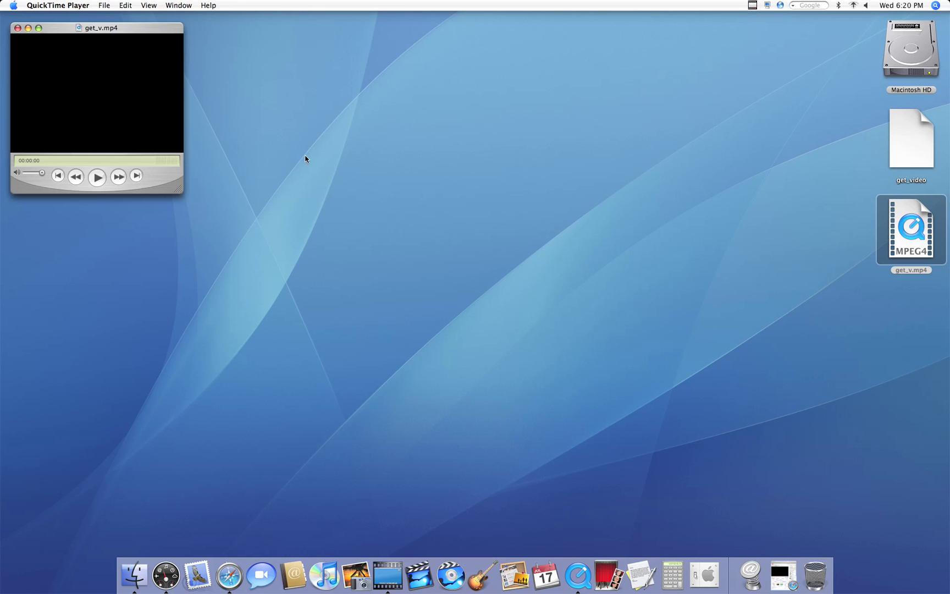
{"action": "left_click_drag", "start_coordinate": [84, 30], "coordinate": [433, 131]}
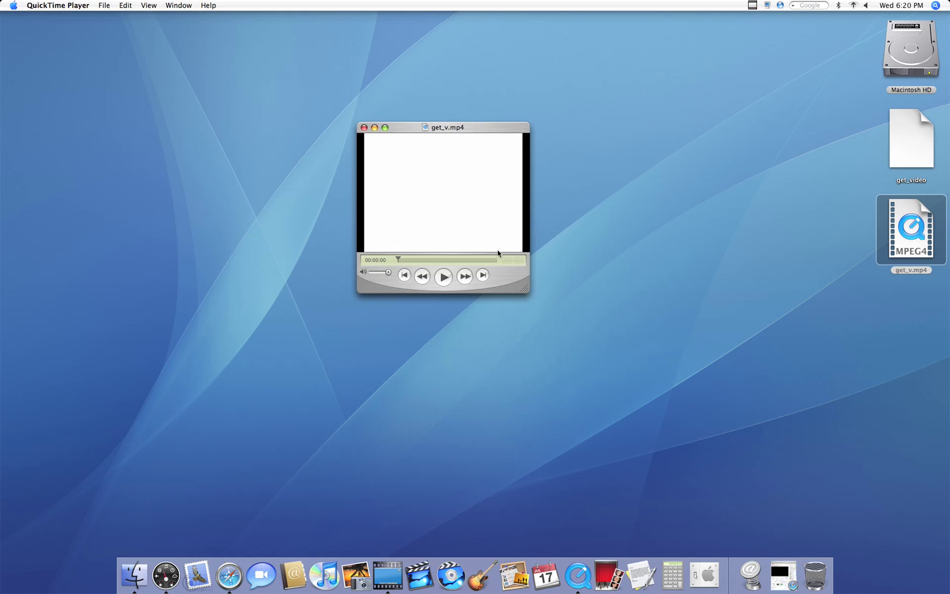
{"action": "left_click_drag", "start_coordinate": [526, 291], "coordinate": [725, 484]}
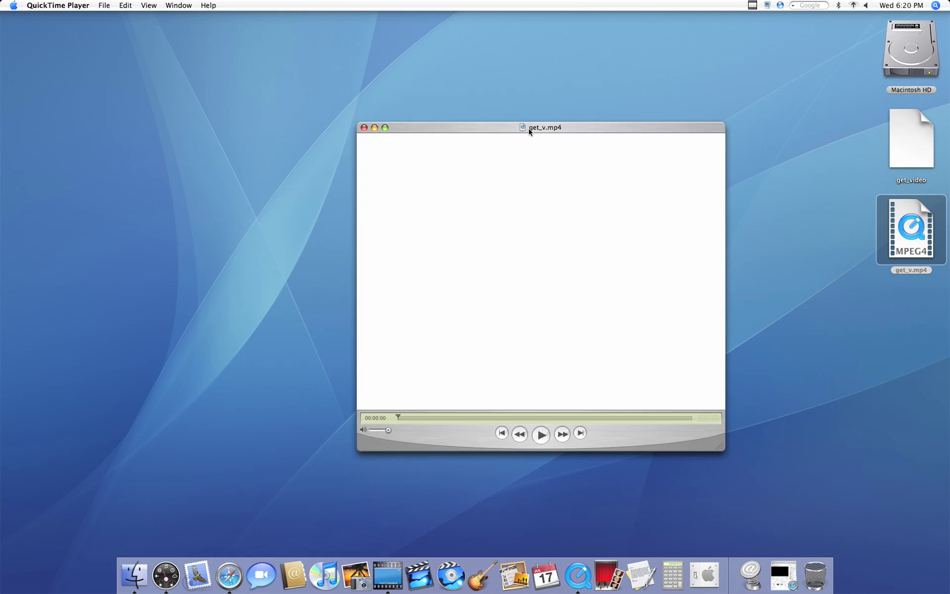
{"action": "left_click_drag", "start_coordinate": [530, 132], "coordinate": [468, 94]}
{"action": "left_click", "coordinate": [478, 400]}
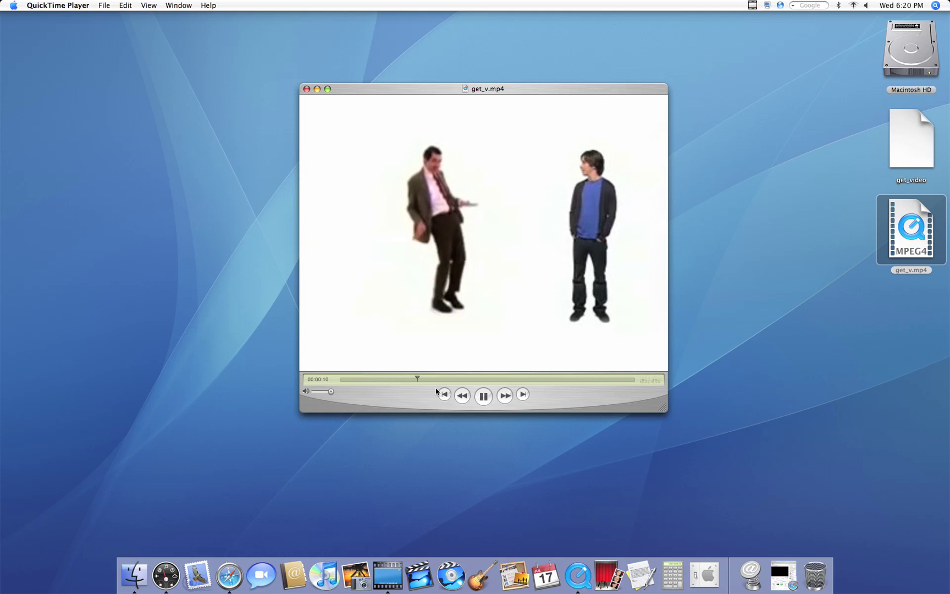
{"action": "key", "text": "XF86AudioRaiseVolume"}
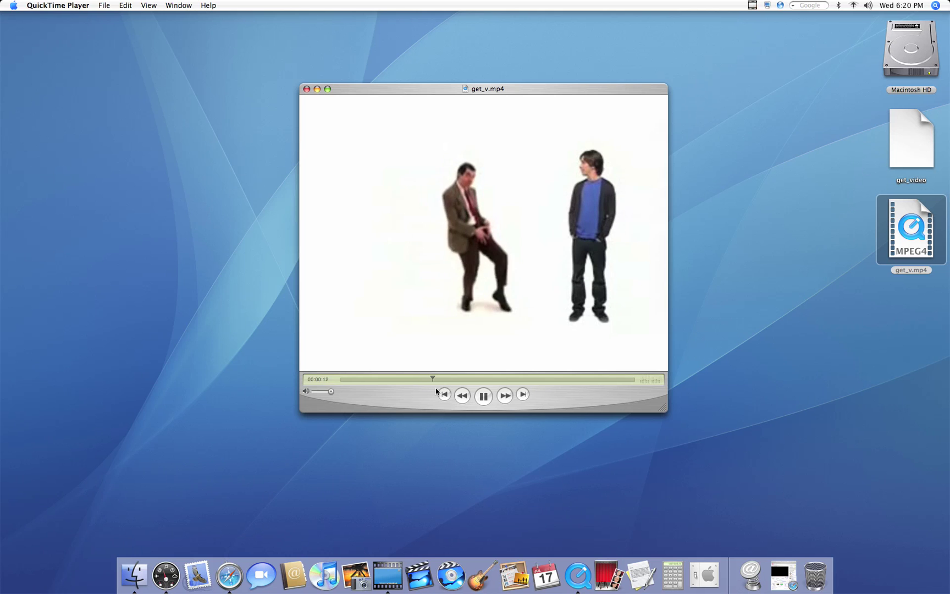